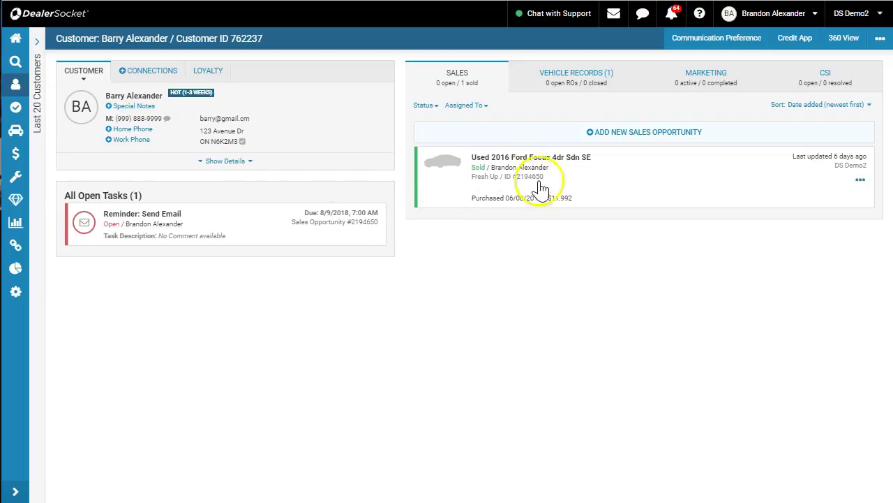
# Change the 2016 Ford Focus in the customer's vehicle records to not owned, giving New Purchase as the reason
pyautogui.click(569, 78)
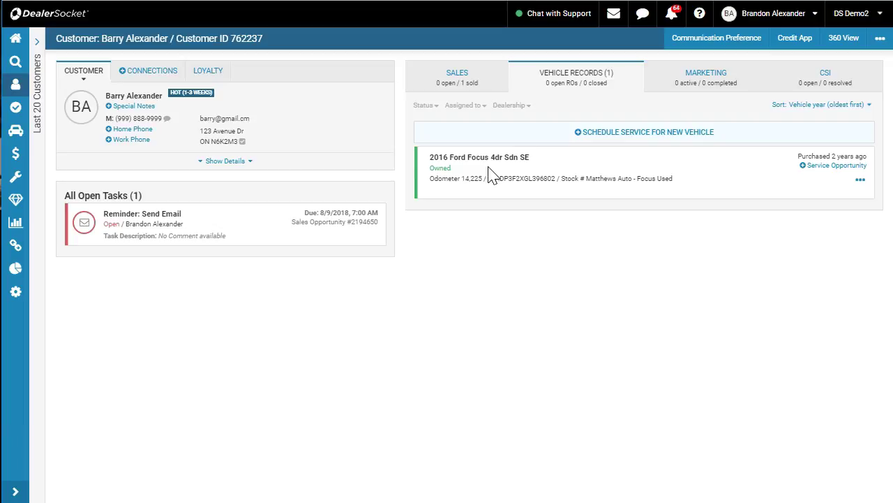
pyautogui.click(516, 259)
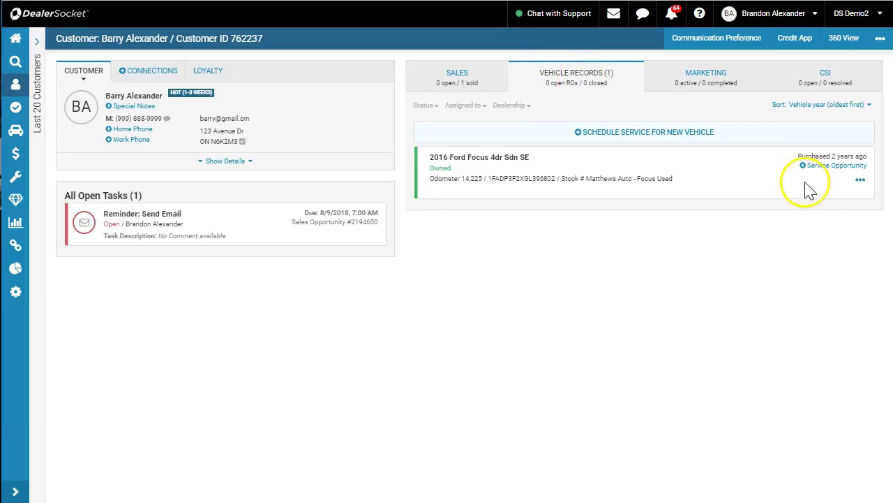
pyautogui.click(861, 181)
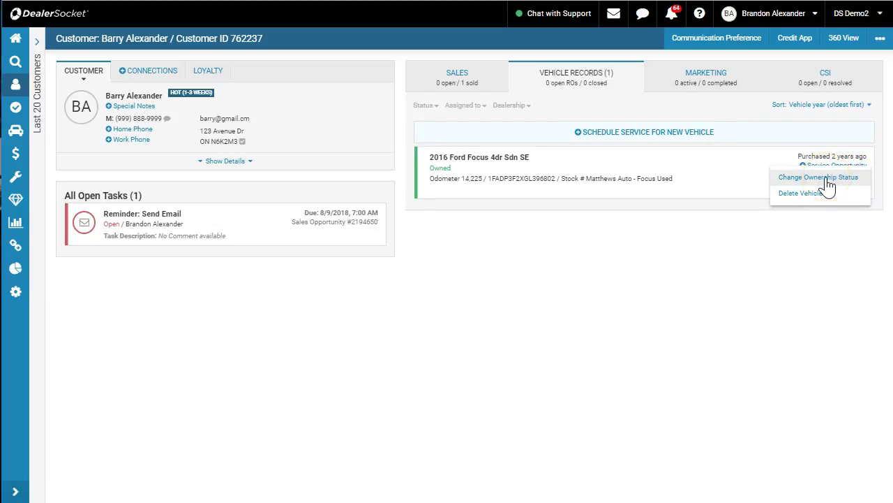
pyautogui.click(803, 179)
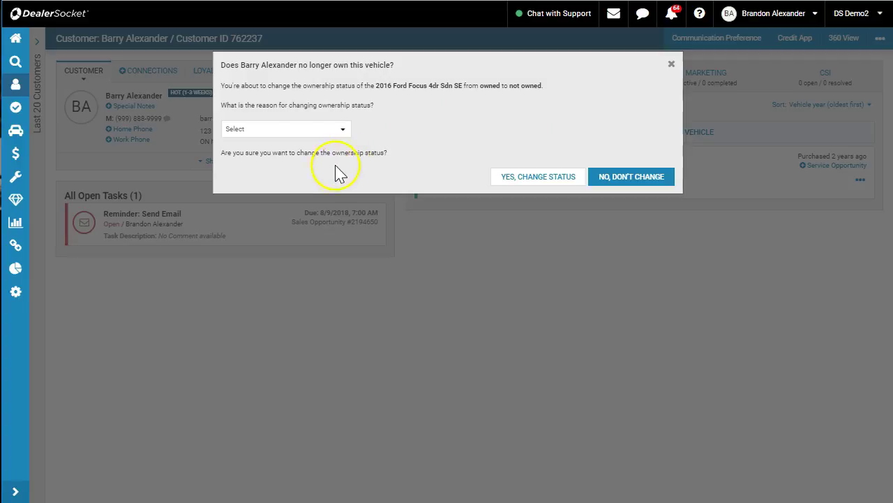
pyautogui.click(346, 130)
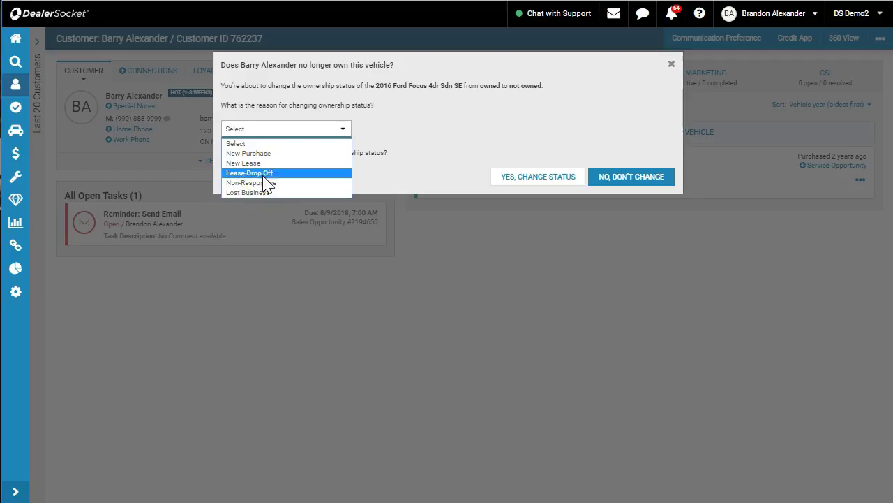
pyautogui.click(261, 153)
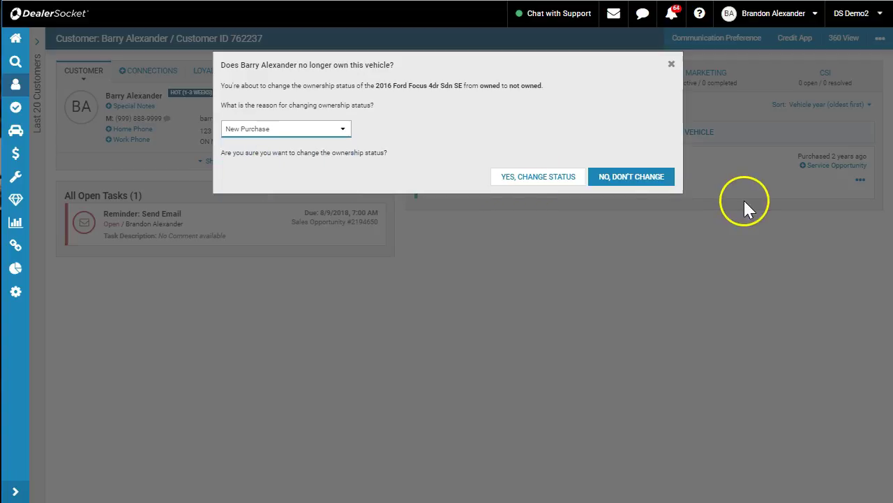
pyautogui.click(564, 182)
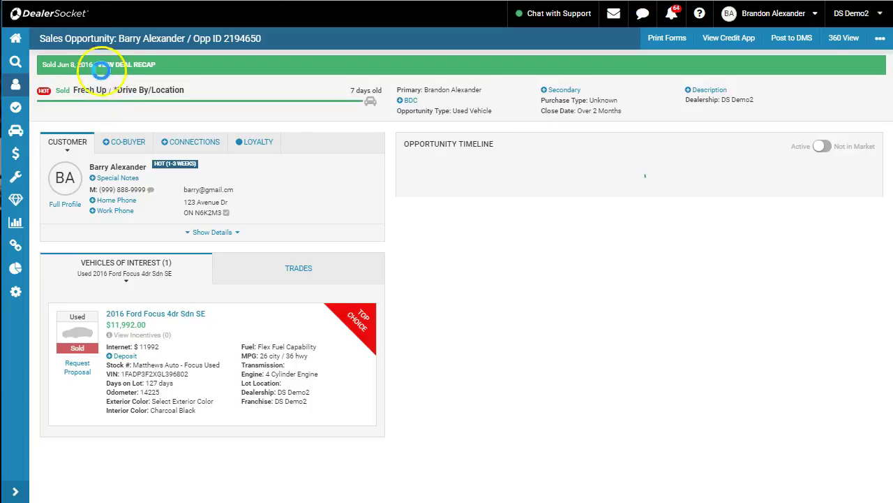
# Check the term expiration date in the sold opportunity's deal recap, then close the recap
pyautogui.click(101, 65)
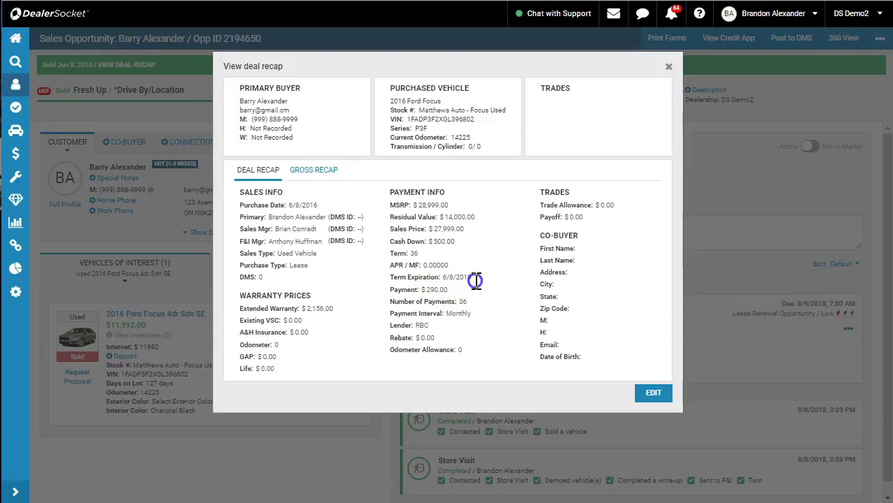
pyautogui.moveTo(475, 280); pyautogui.dragTo(458, 280)
pyautogui.click(669, 67)
# Open the Dealer Lease Retention - By Vehicle report from the sales reports
pyautogui.click(16, 221)
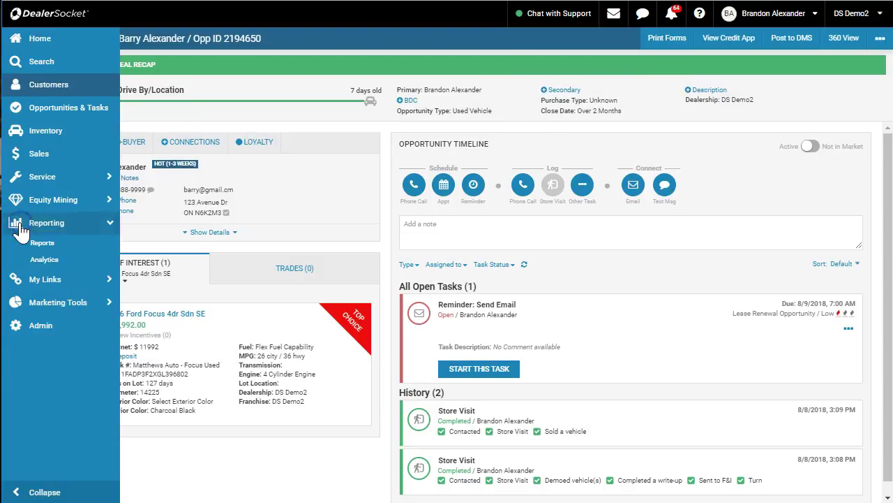
pyautogui.click(44, 242)
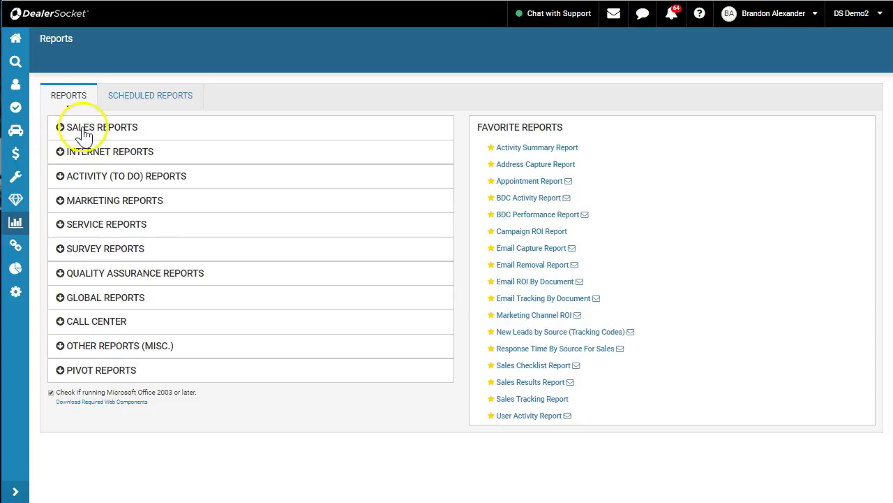
pyautogui.click(83, 132)
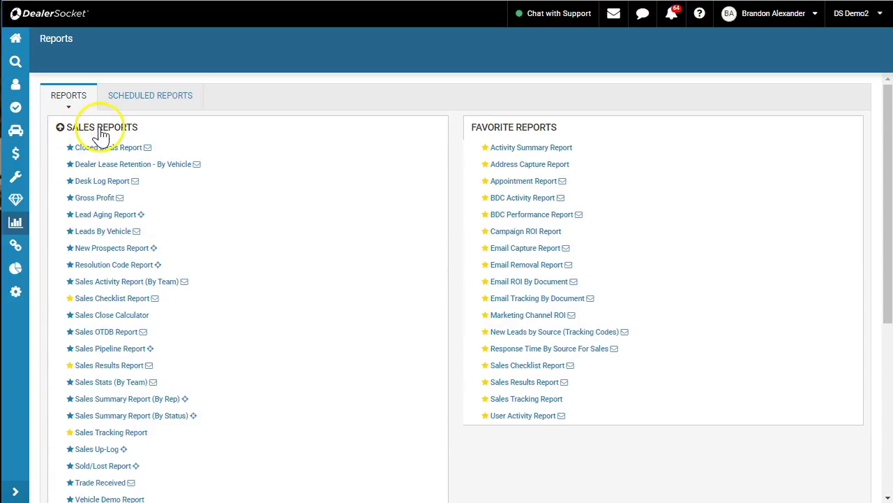
pyautogui.click(118, 166)
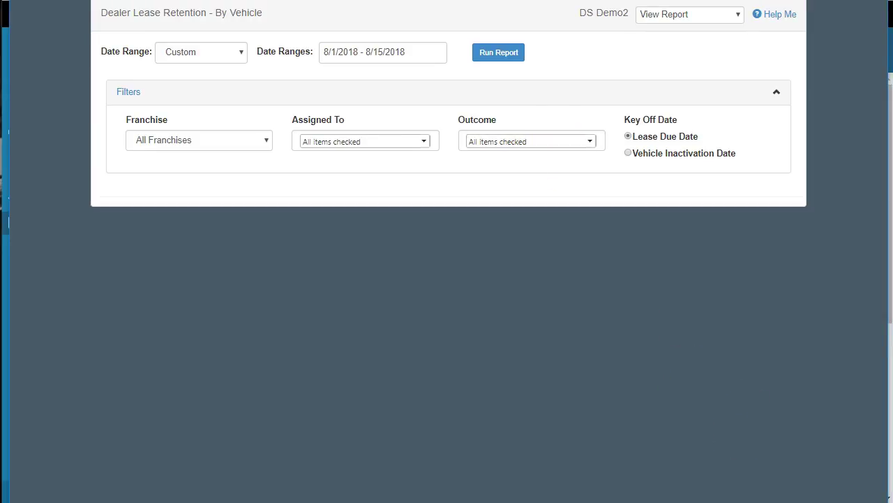
# Set the report's date range to 06/01/2019 - 06/30/2019 and run it
pyautogui.click(428, 47)
pyautogui.click(561, 83)
pyautogui.click(562, 83)
pyautogui.click(562, 83)
pyautogui.click(562, 84)
pyautogui.click(562, 84)
pyautogui.click(561, 83)
pyautogui.click(561, 83)
pyautogui.click(562, 83)
pyautogui.click(562, 83)
pyautogui.click(561, 83)
pyautogui.click(562, 116)
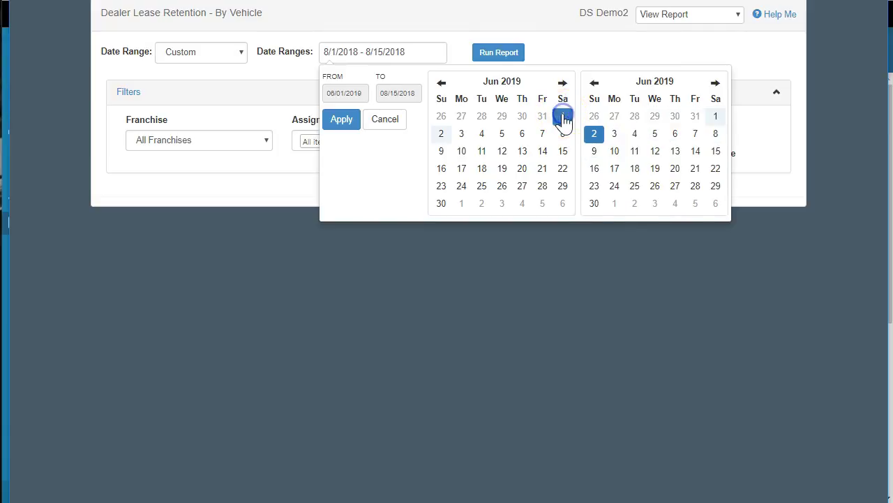
pyautogui.click(593, 203)
pyautogui.click(342, 119)
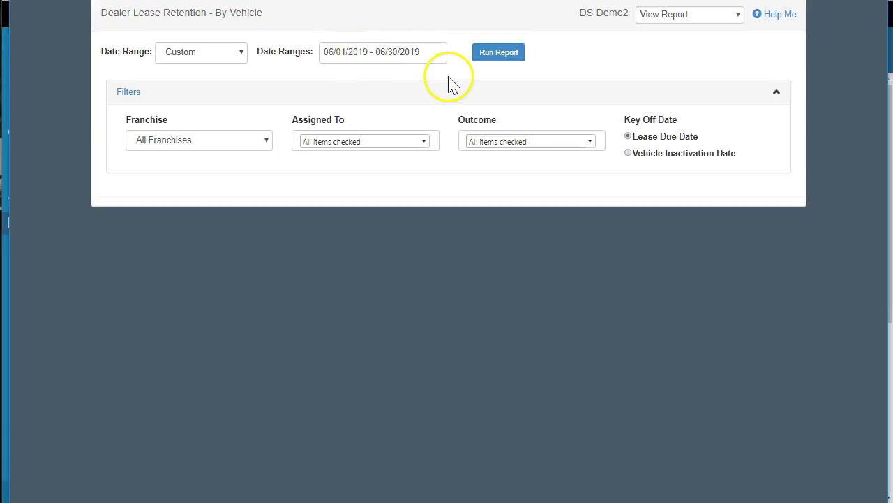
pyautogui.click(515, 56)
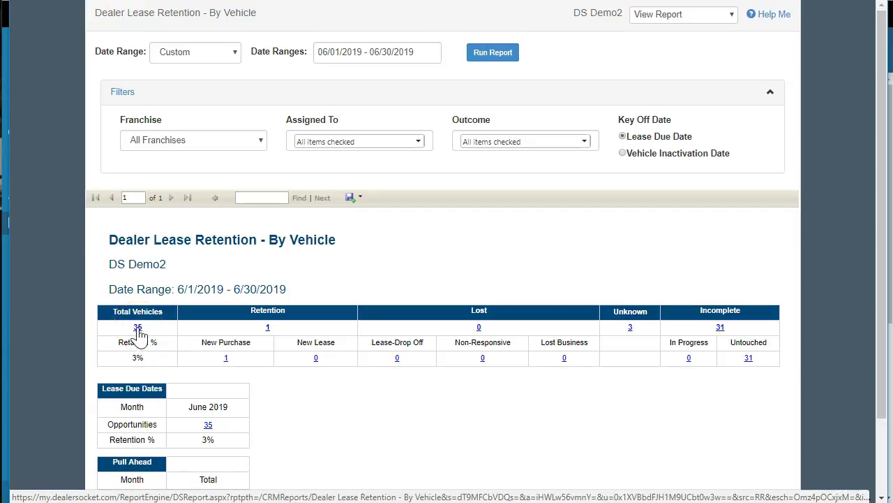
# Open the New Purchase retention details and examine the vehicle record across all columns, including lease due date and outcome
pyautogui.click(229, 359)
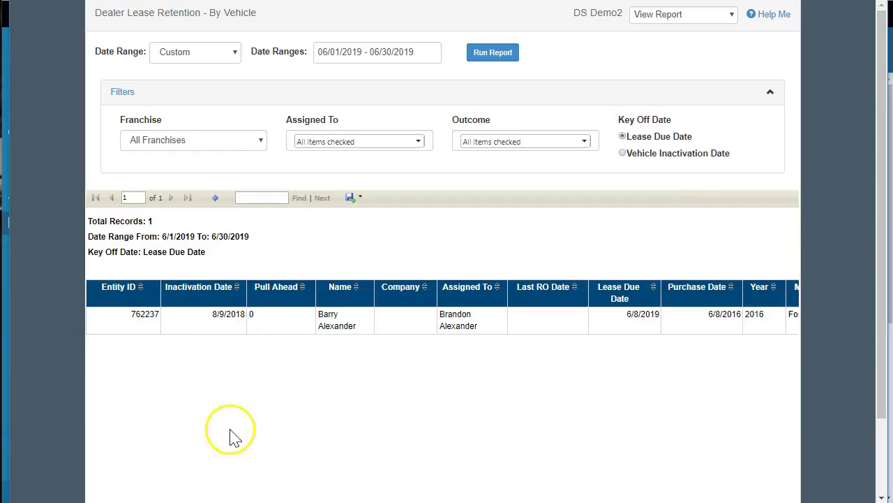
pyautogui.moveTo(630, 361); pyautogui.dragTo(823, 413)
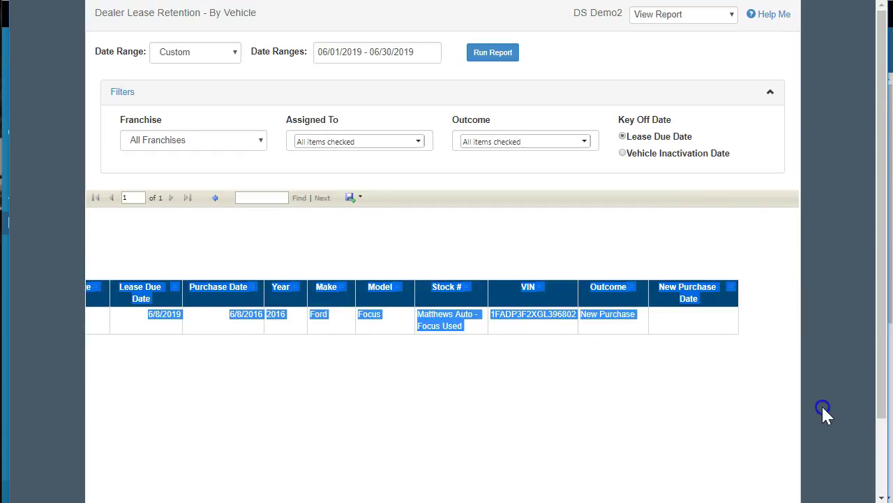
pyautogui.click(421, 332)
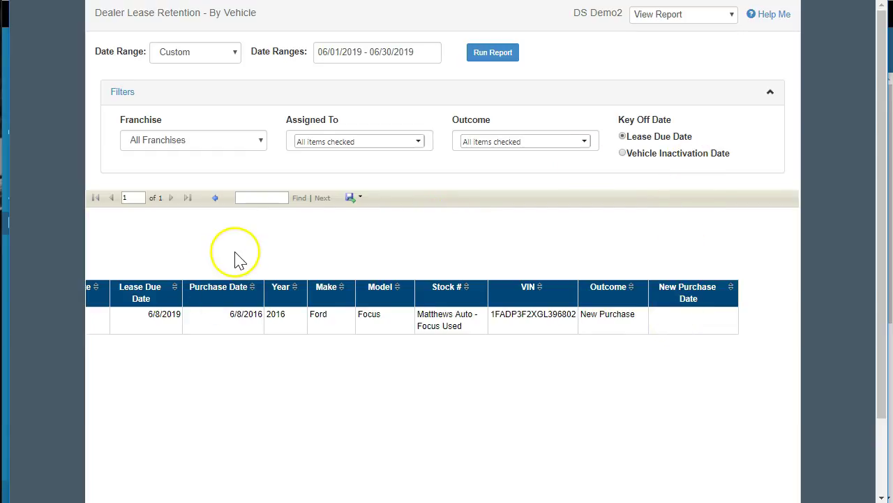
pyautogui.moveTo(219, 403); pyautogui.dragTo(84, 371)
pyautogui.click(258, 394)
# Return to the lease retention summary and review its retention, Lease Due Dates and Pull Ahead tables
pyautogui.click(215, 198)
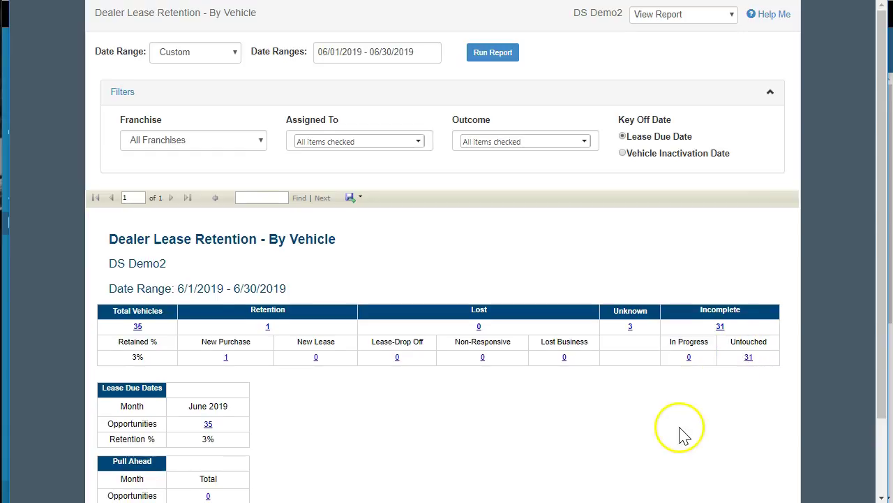
pyautogui.scroll(-2, 681, 433)
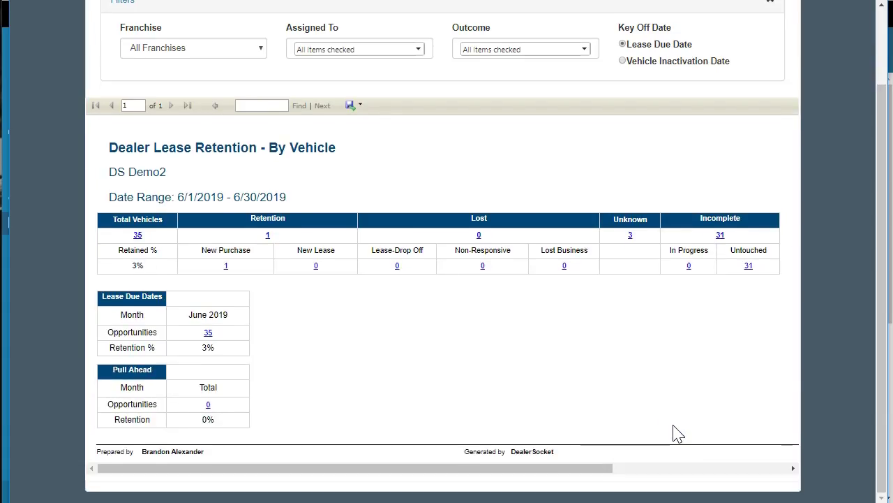
pyautogui.scroll(2, 681, 397)
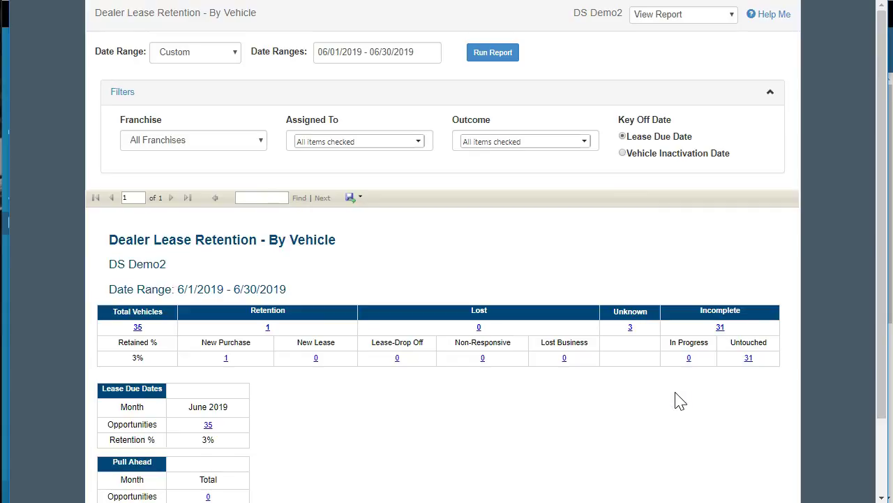